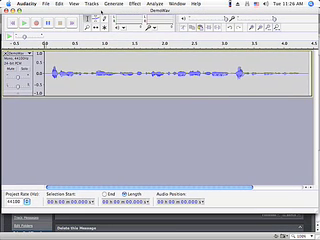
Add a new empty audio track below the DemoWav speech recording.
left_click(92, 3)
mouse_move(101, 11)
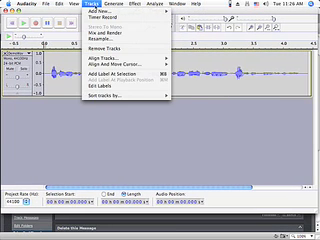
left_click(190, 13)
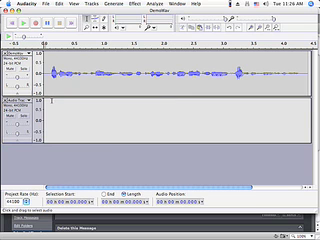
Generate a short 14000 Hz sine tone, amplitude 0.8, at the start of the new track.
left_click_drag(54, 100, 56, 101)
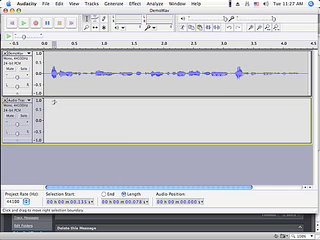
left_click(122, 4)
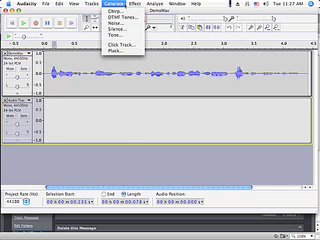
left_click(118, 36)
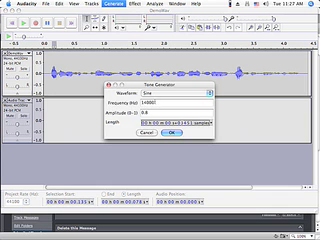
left_click(171, 132)
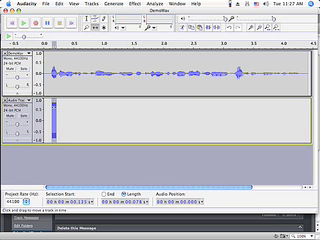
Shift the first tone slightly later and generate a second 14000 Hz tone under a word.
left_click_drag(50, 105, 52, 108)
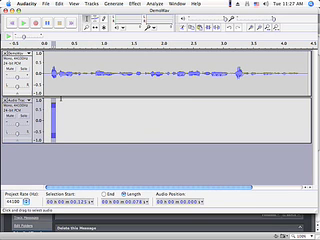
left_click_drag(60, 100, 78, 102)
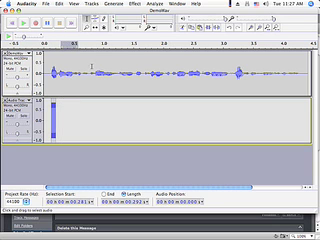
left_click(115, 4)
left_click(115, 36)
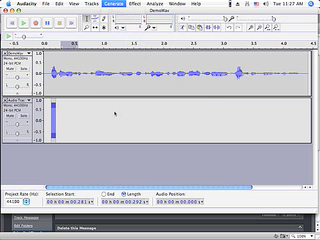
left_click(171, 132)
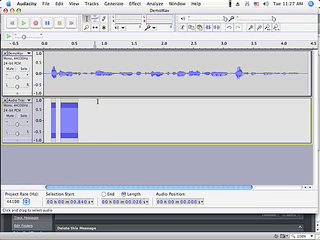
Generate a third 14000 Hz tone block around 0.84 seconds.
left_click(117, 4)
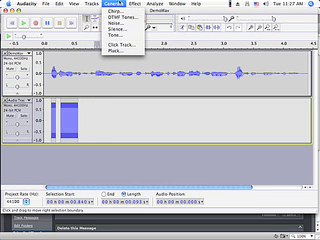
left_click(117, 36)
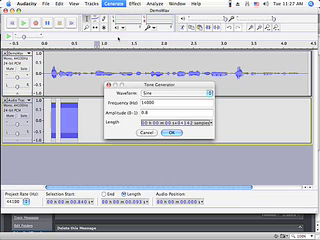
left_click(172, 133)
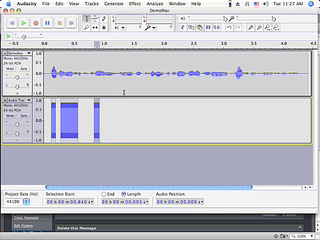
Generate another 14000 Hz tone block on the lower track just after the previous block.
left_click_drag(107, 110, 110, 110)
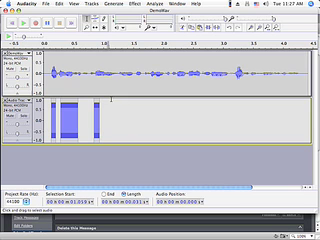
left_click(117, 8)
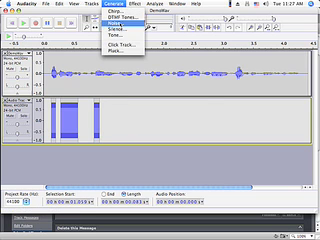
left_click(117, 36)
left_click(172, 133)
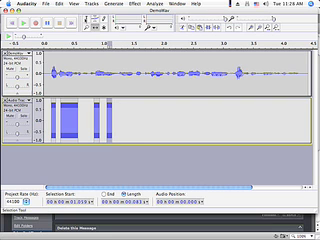
Paste three copies of the tone block further right, the last near 1.88 seconds.
left_click(121, 106)
key("super+v")
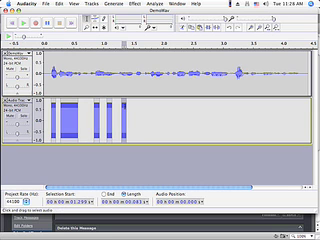
left_click(148, 104)
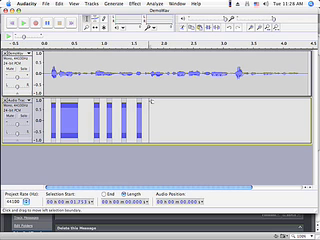
key("super+v")
left_click(156, 104)
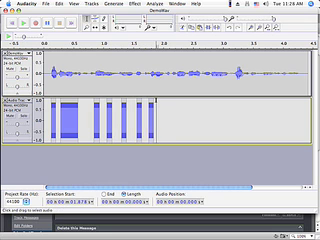
key("super+v")
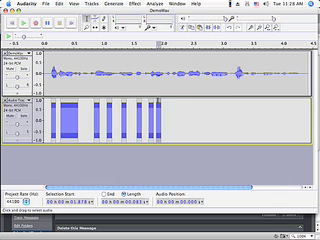